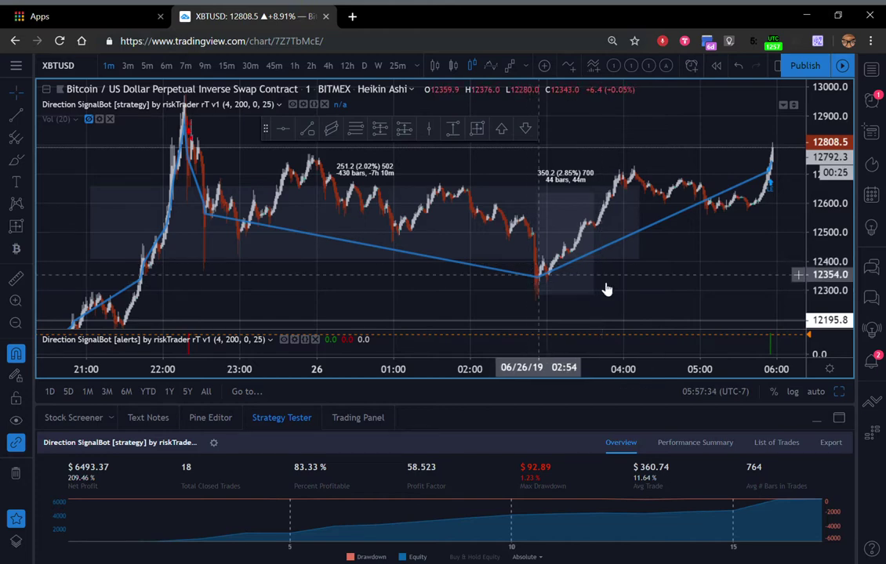
{"action": "scroll", "coordinate": [543, 285], "scroll_direction": "up", "scroll_amount": 1}
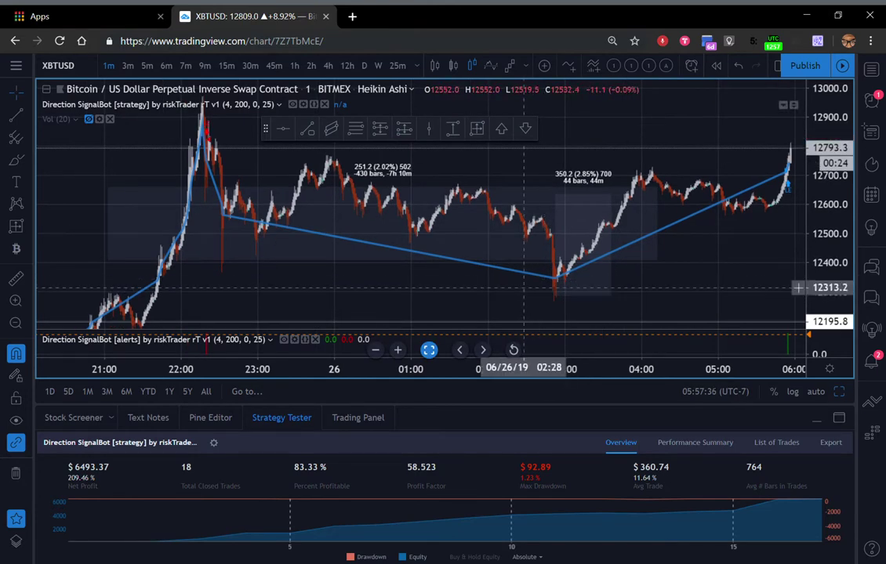
{"action": "mouse_move", "coordinate": [476, 345]}
{"action": "mouse_move", "coordinate": [549, 320]}
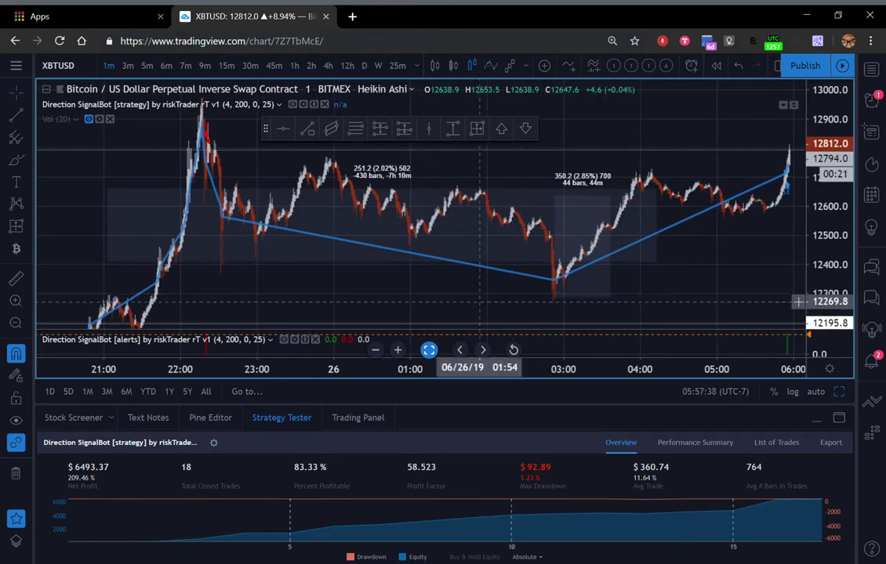
{"action": "scroll", "coordinate": [433, 235], "scroll_direction": "down", "scroll_amount": 2}
{"action": "scroll", "coordinate": [458, 315], "scroll_direction": "down", "scroll_amount": 1}
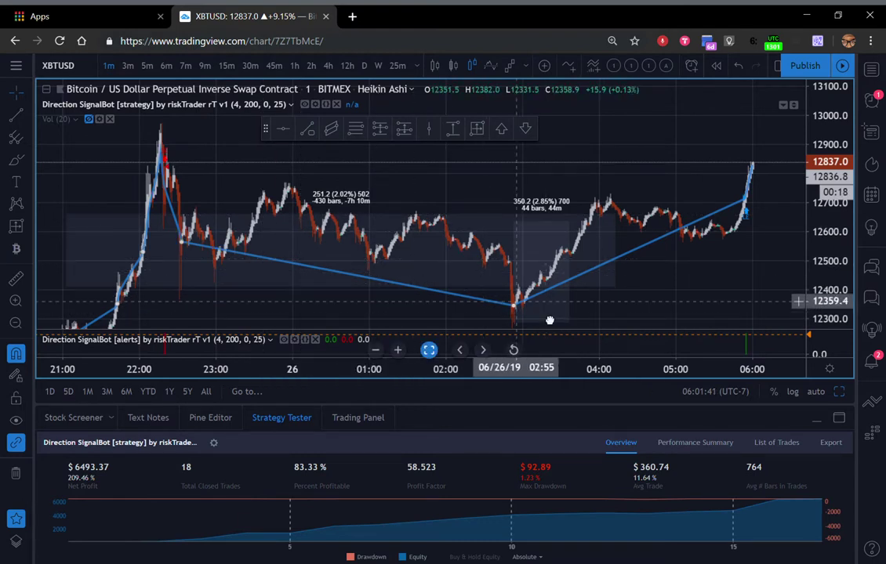
Nudge the date and price range measurement, then open and close the chart settings
{"action": "left_click_drag", "start_coordinate": [549, 320], "coordinate": [558, 314]}
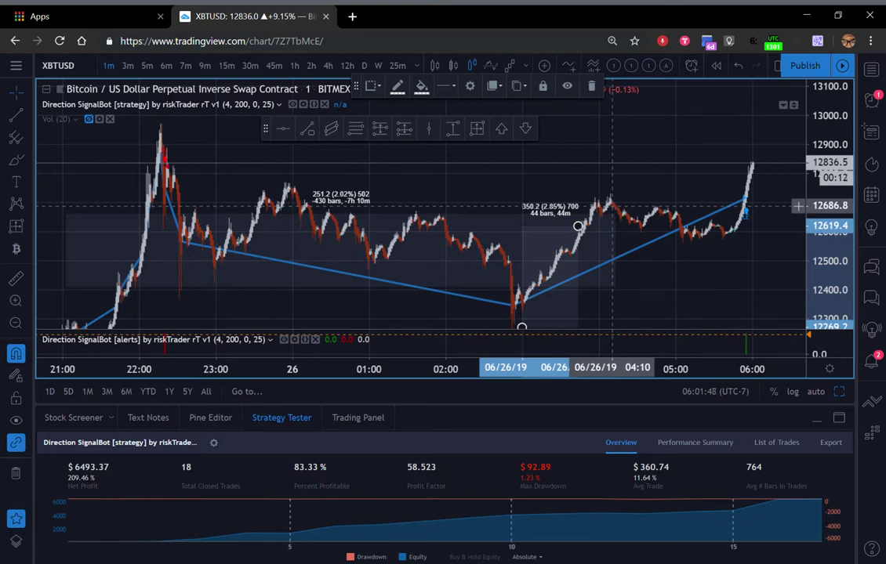
{"action": "left_click", "coordinate": [532, 315]}
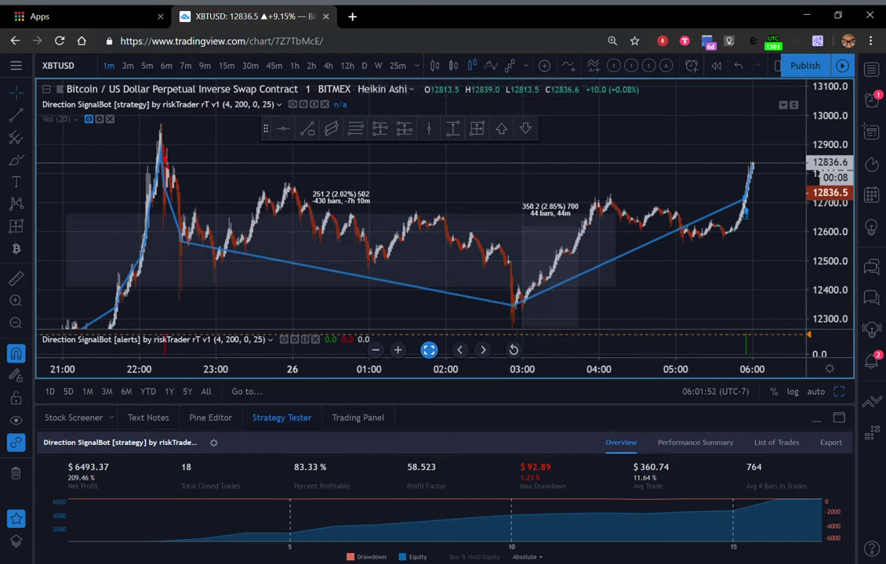
{"action": "double_click", "coordinate": [180, 170]}
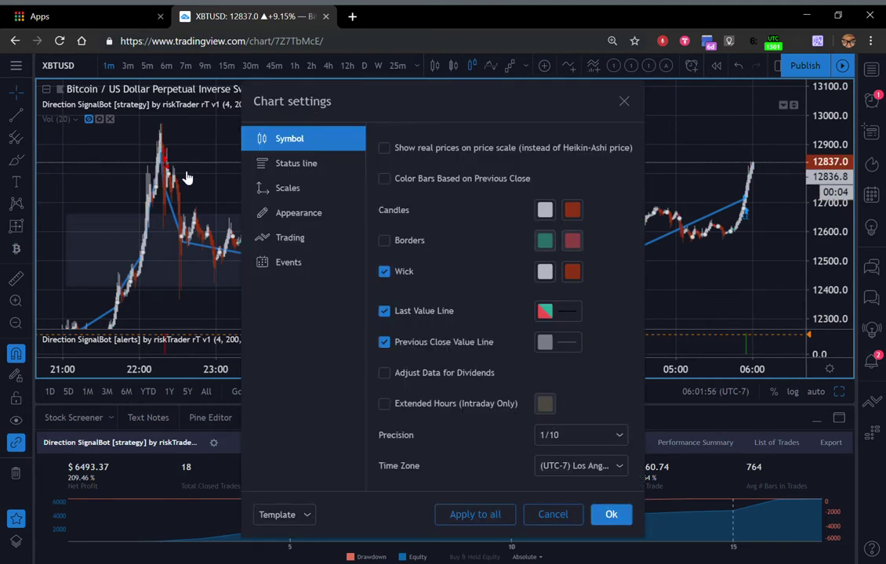
{"action": "left_click", "coordinate": [611, 514]}
{"action": "mouse_move", "coordinate": [531, 325]}
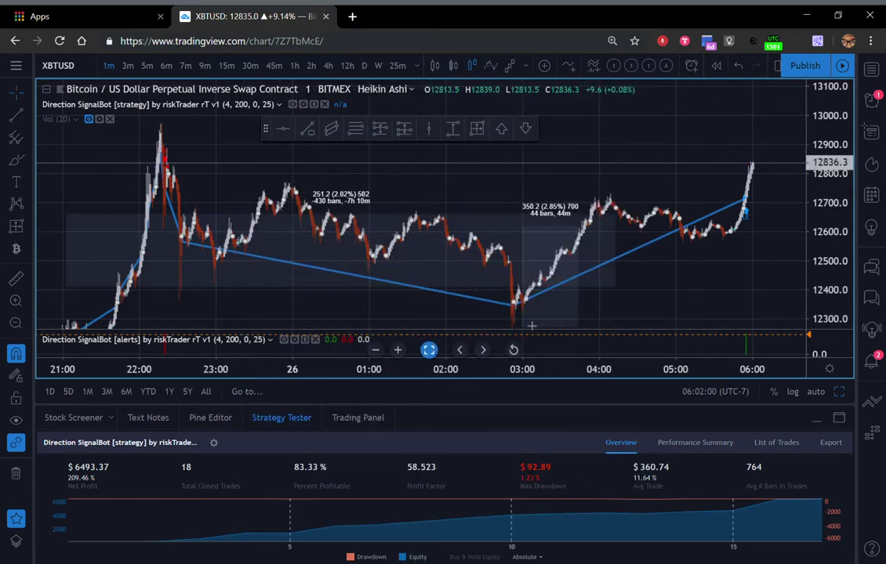
Check the rising trend line's settings and the shaded range box, leaving both unchanged
{"action": "double_click", "coordinate": [518, 307]}
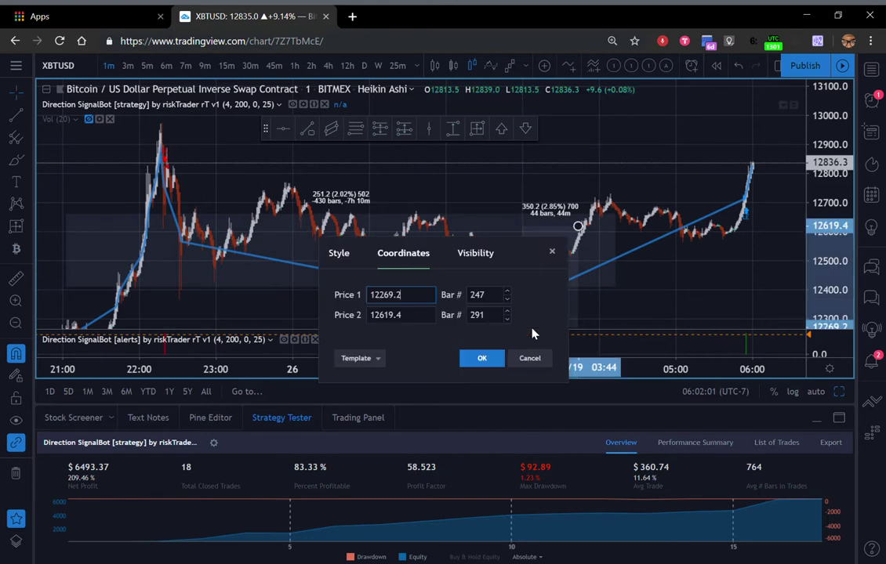
{"action": "left_click", "coordinate": [529, 358]}
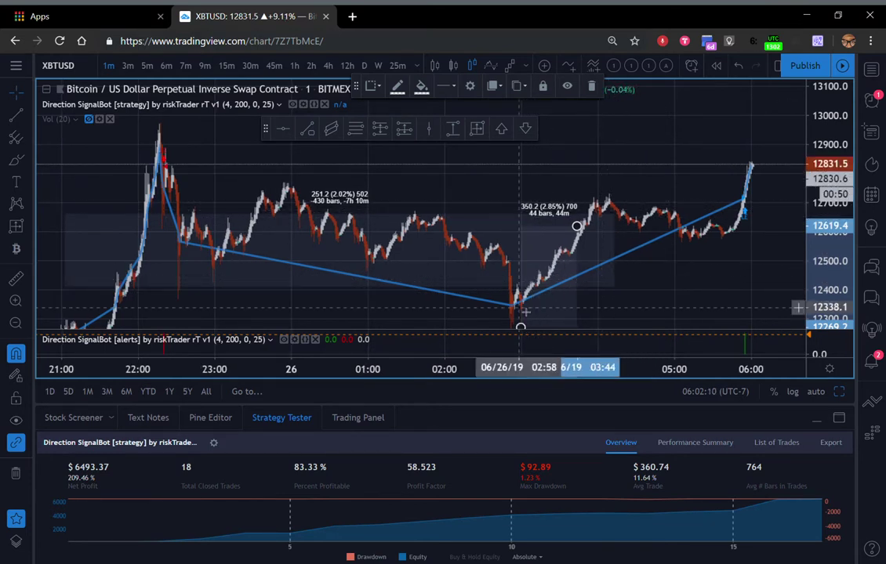
{"action": "left_click", "coordinate": [549, 266]}
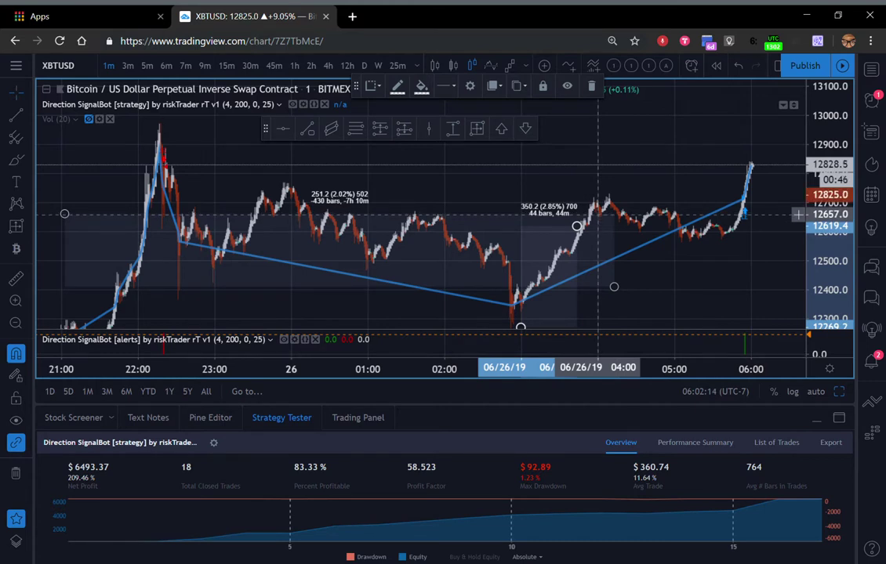
{"action": "key", "text": "Escape"}
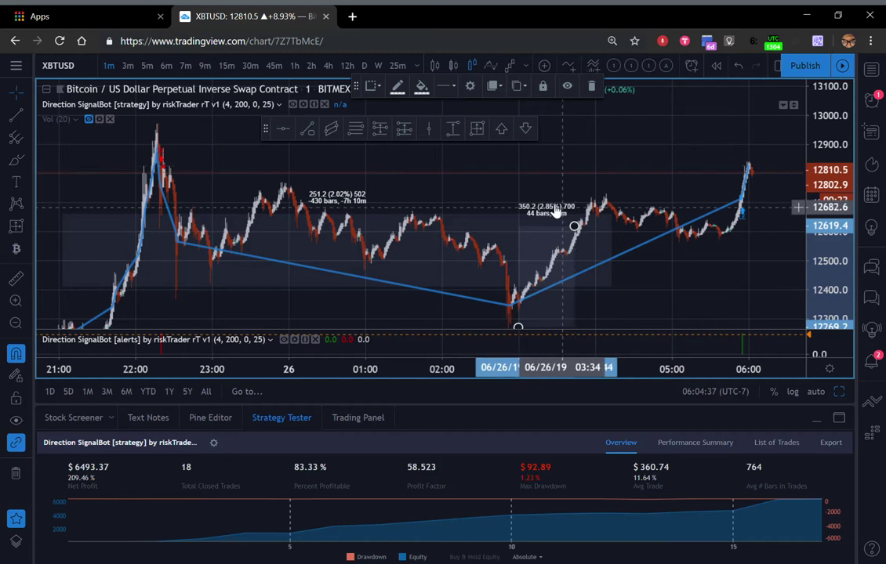
{"action": "scroll", "coordinate": [551, 235], "scroll_direction": "down", "scroll_amount": 2}
{"action": "scroll", "coordinate": [551, 208], "scroll_direction": "down", "scroll_amount": 1}
Auto-fit the price scale to the zoomed-out rally and bring up the level line's colours
{"action": "left_click", "coordinate": [815, 391]}
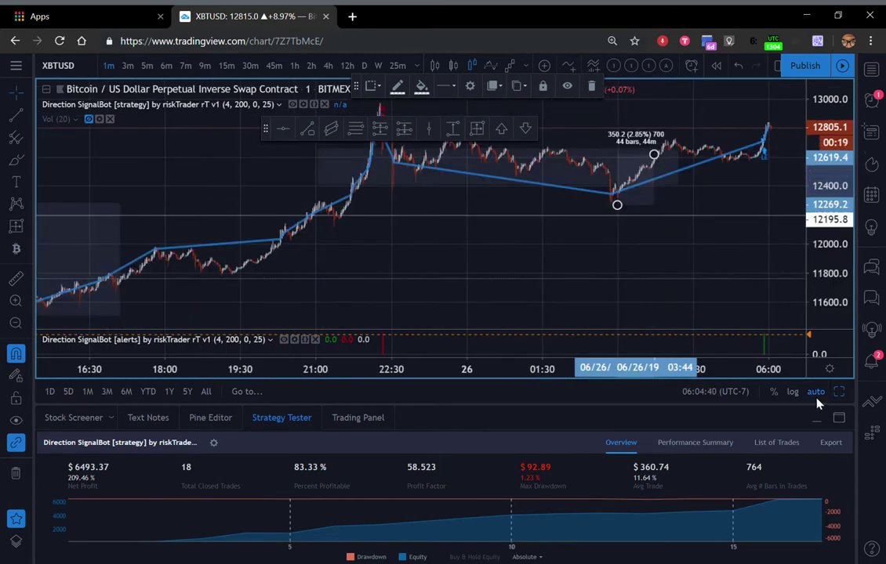
{"action": "scroll", "coordinate": [522, 273], "scroll_direction": "down", "scroll_amount": 2}
{"action": "scroll", "coordinate": [548, 235], "scroll_direction": "down", "scroll_amount": 2}
{"action": "scroll", "coordinate": [596, 212], "scroll_direction": "down", "scroll_amount": 1}
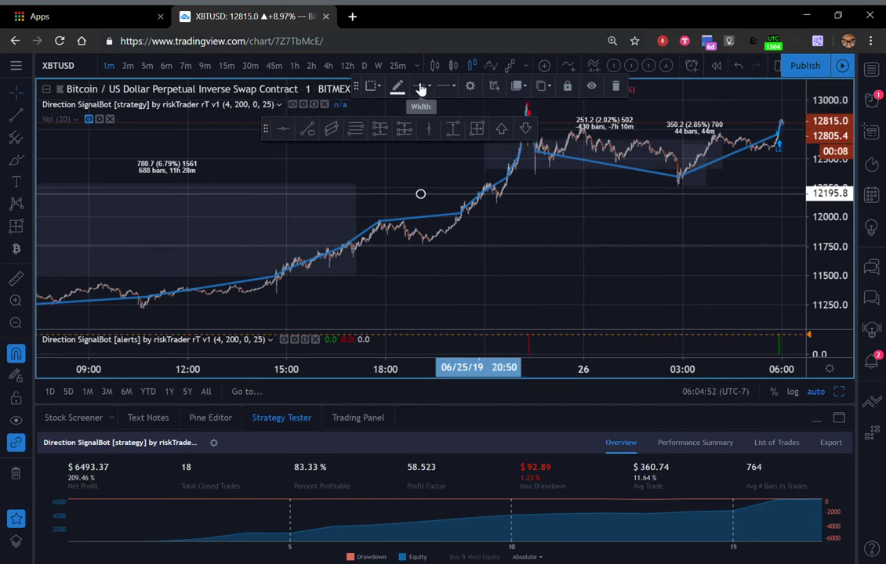
{"action": "left_click", "coordinate": [398, 88]}
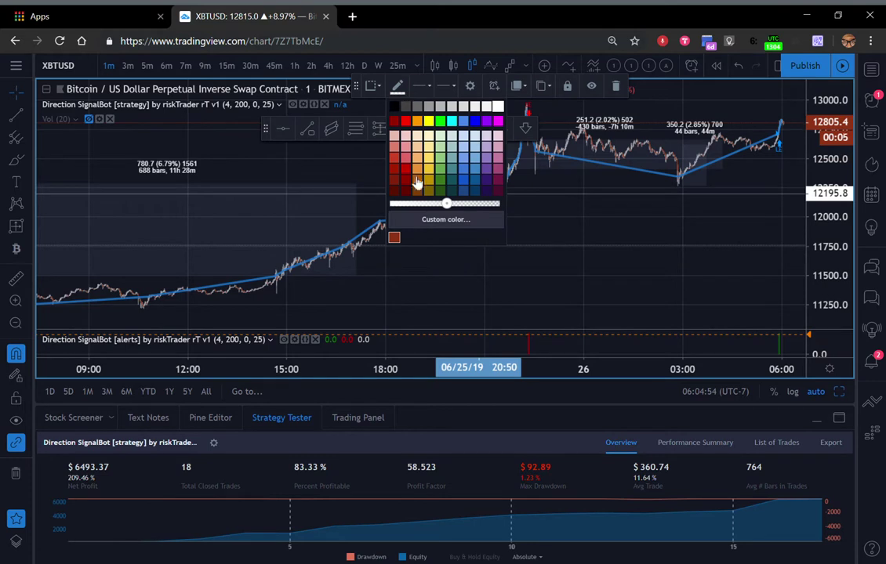
Make the 12195.8 level line white with opacity at the minimum
{"action": "left_click", "coordinate": [448, 203]}
{"action": "left_click", "coordinate": [394, 204]}
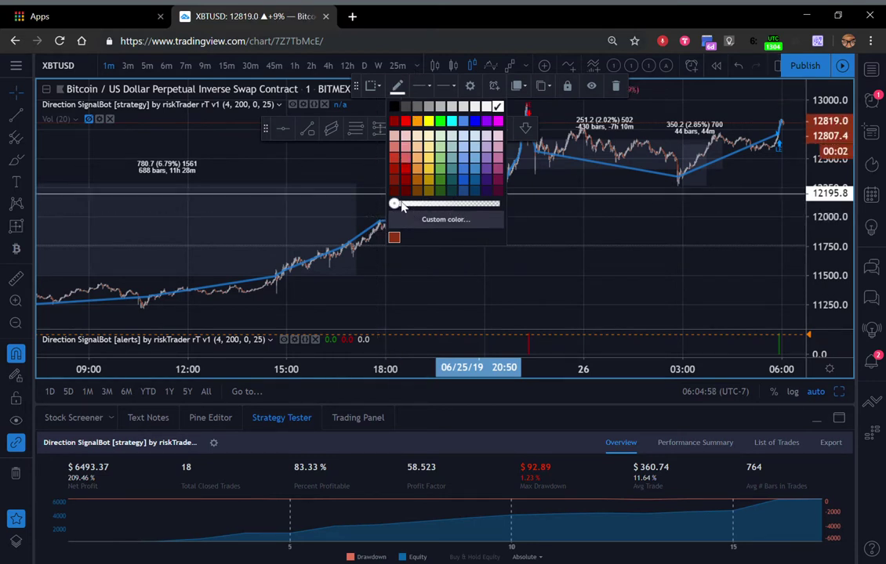
{"action": "mouse_move", "coordinate": [396, 204]}
{"action": "left_mouse_down"}
{"action": "mouse_move", "coordinate": [496, 204]}
{"action": "mouse_move", "coordinate": [395, 203]}
{"action": "left_mouse_up"}
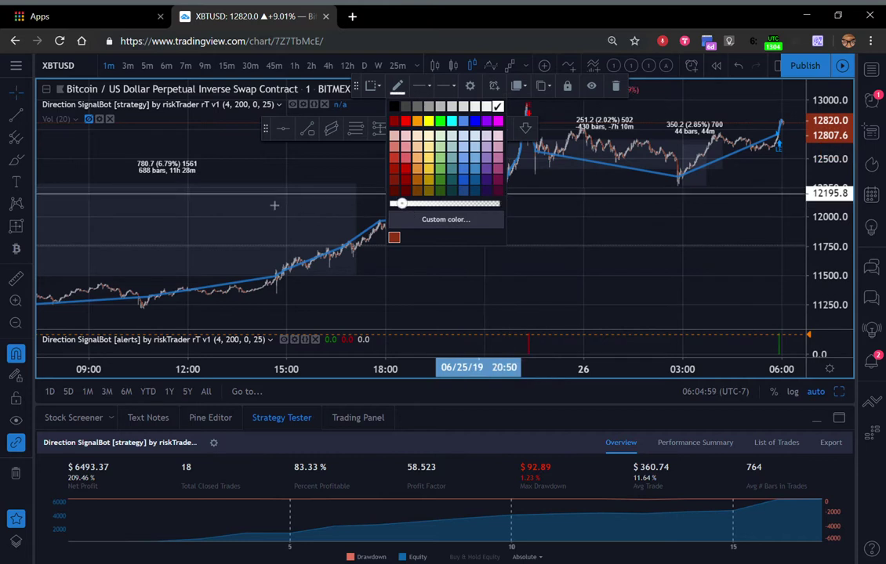
{"action": "left_click", "coordinate": [527, 249]}
{"action": "right_click", "coordinate": [596, 263]}
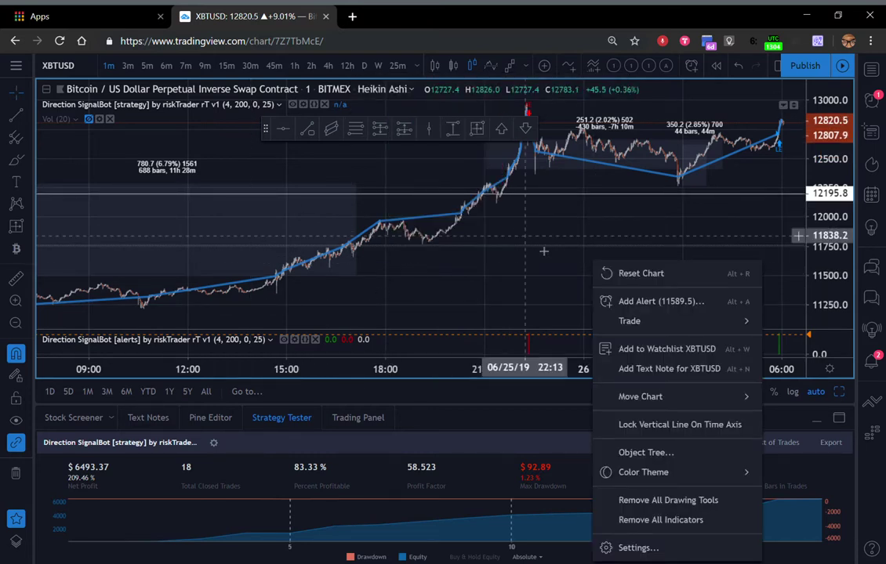
Move the level line up to 12292.0, stretch the price scale, and shift the style toolbar aside
{"action": "left_click", "coordinate": [420, 193]}
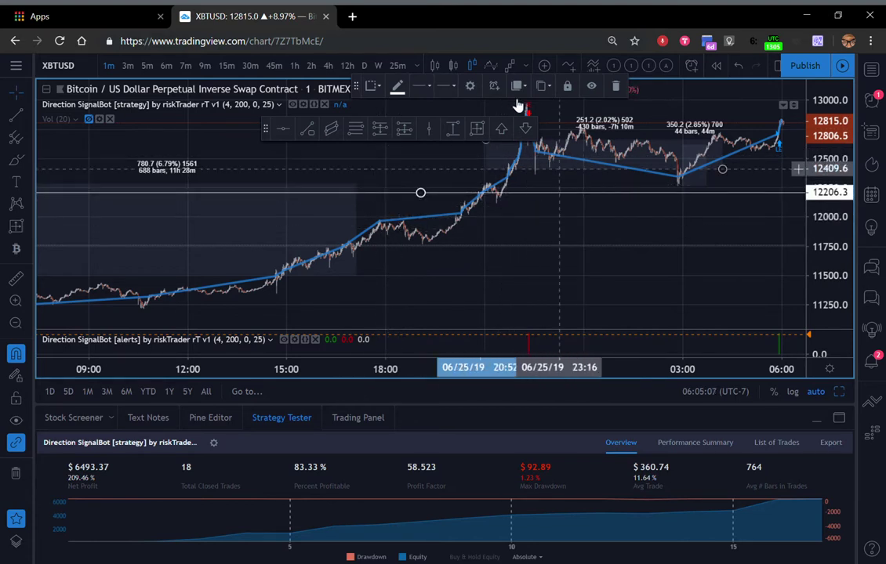
{"action": "mouse_move", "coordinate": [357, 88]}
{"action": "left_mouse_down"}
{"action": "mouse_move", "coordinate": [334, 211]}
{"action": "mouse_move", "coordinate": [134, 167]}
{"action": "left_mouse_up"}
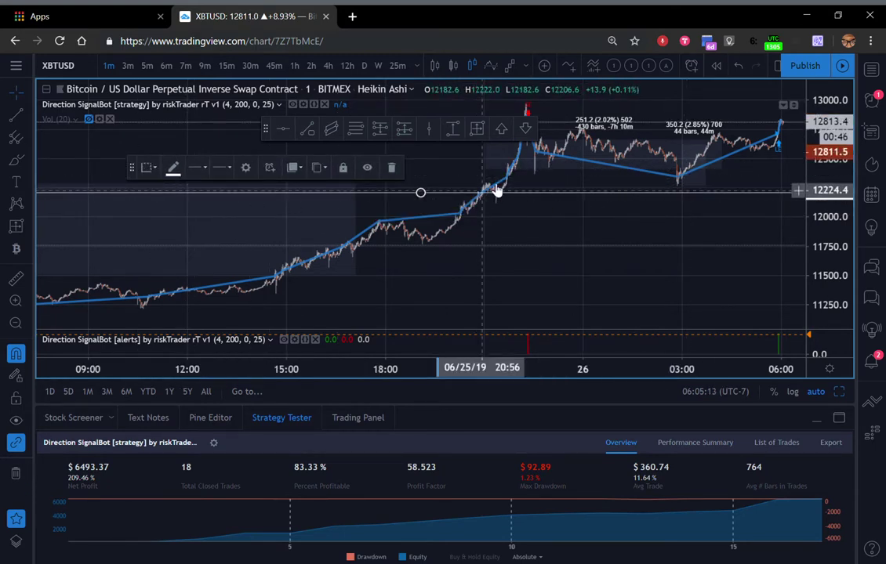
{"action": "mouse_move", "coordinate": [495, 193]}
{"action": "left_mouse_down"}
{"action": "mouse_move", "coordinate": [444, 170]}
{"action": "mouse_move", "coordinate": [492, 183]}
{"action": "left_mouse_up"}
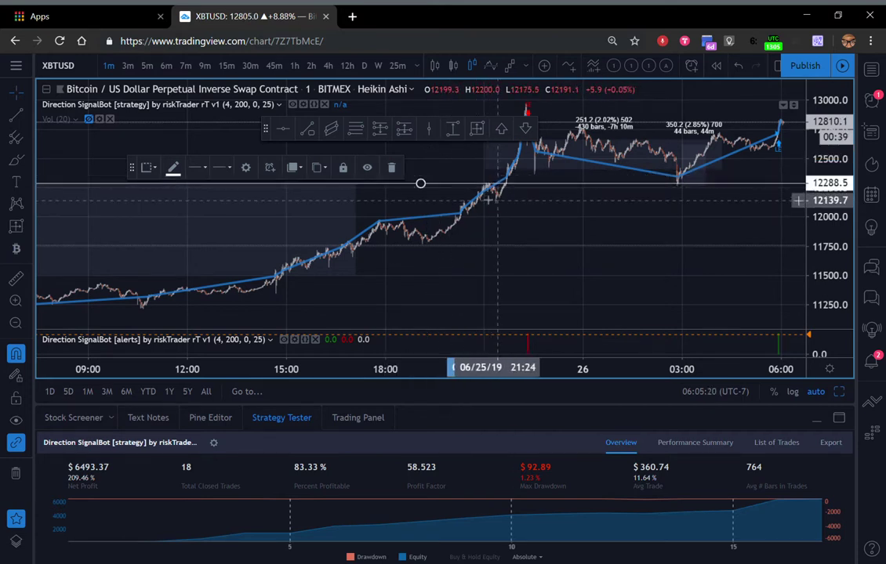
{"action": "left_click_drag", "start_coordinate": [421, 183], "coordinate": [488, 183]}
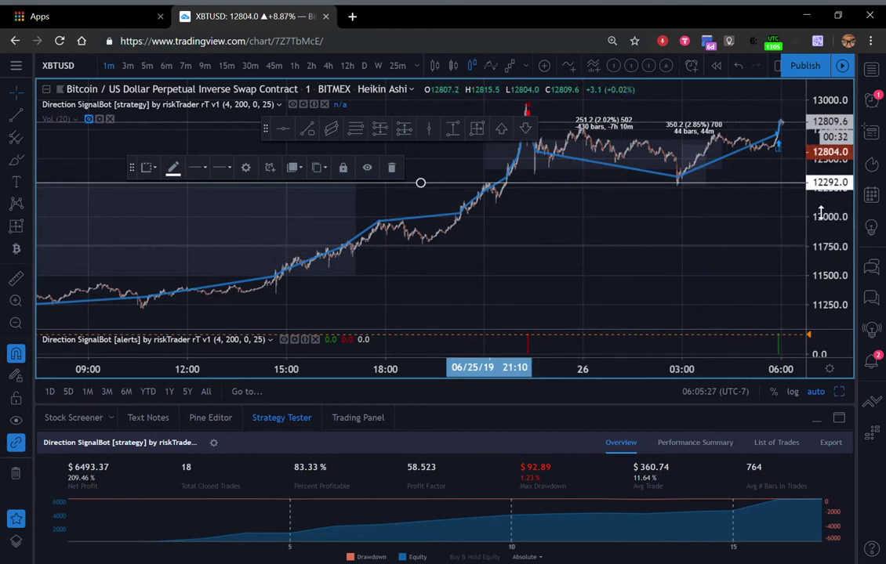
{"action": "left_click_drag", "start_coordinate": [823, 204], "coordinate": [823, 235]}
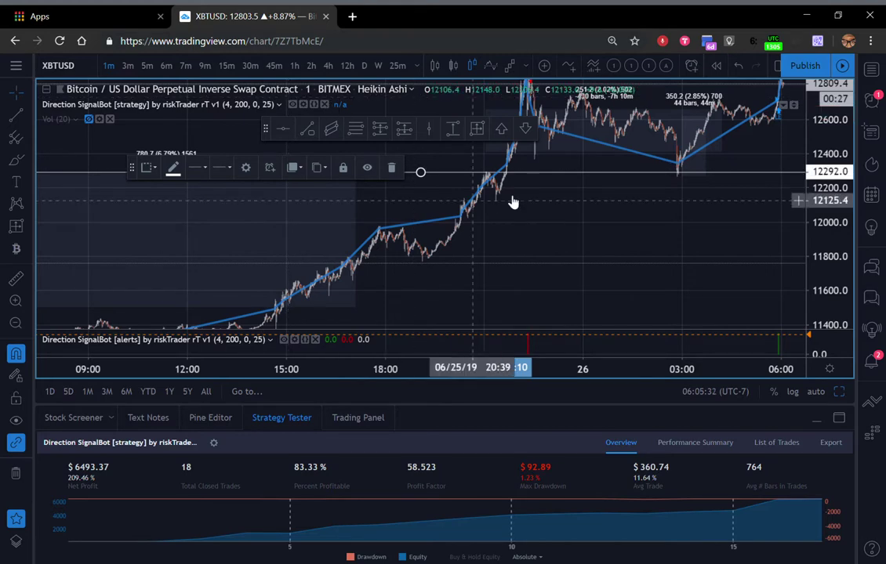
{"action": "left_click_drag", "start_coordinate": [143, 176], "coordinate": [125, 157]}
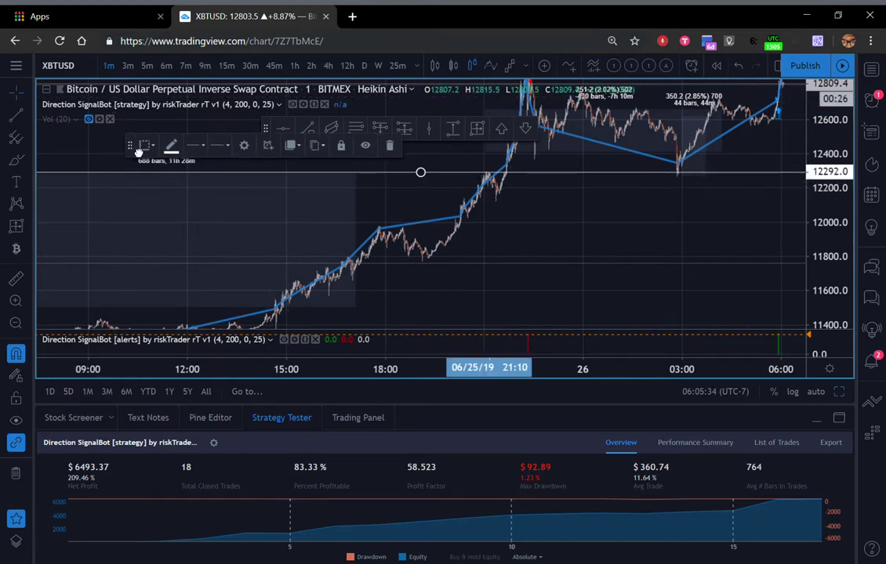
{"action": "right_click", "coordinate": [606, 241]}
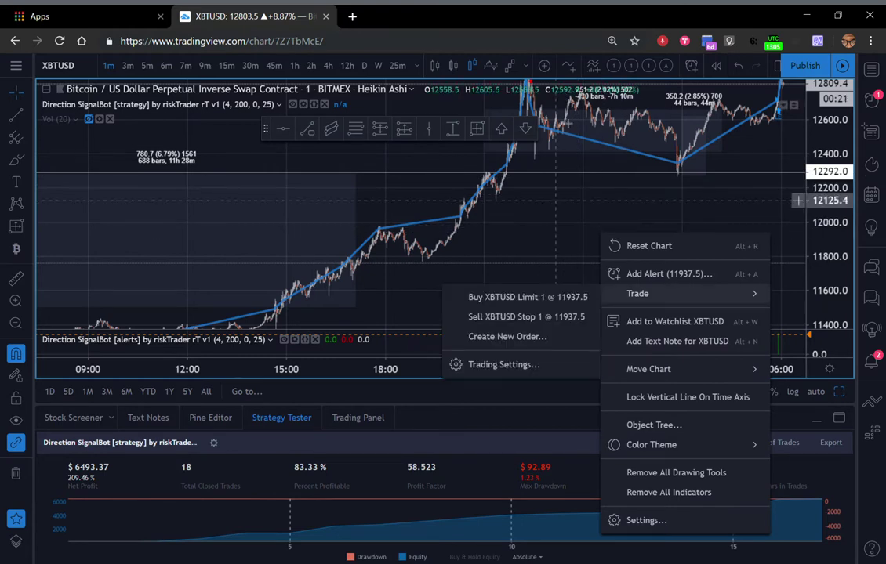
{"action": "right_click", "coordinate": [533, 233]}
{"action": "mouse_move", "coordinate": [569, 287]}
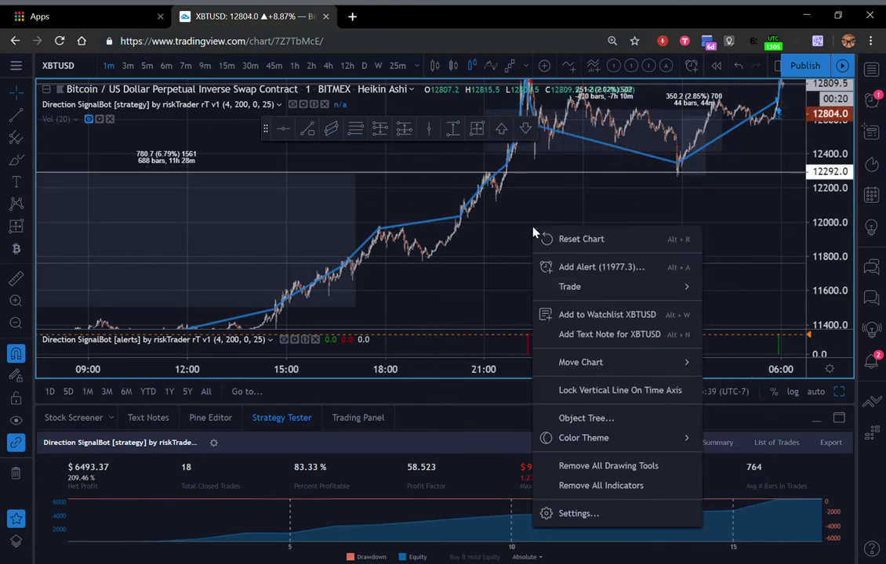
{"action": "mouse_move", "coordinate": [413, 305]}
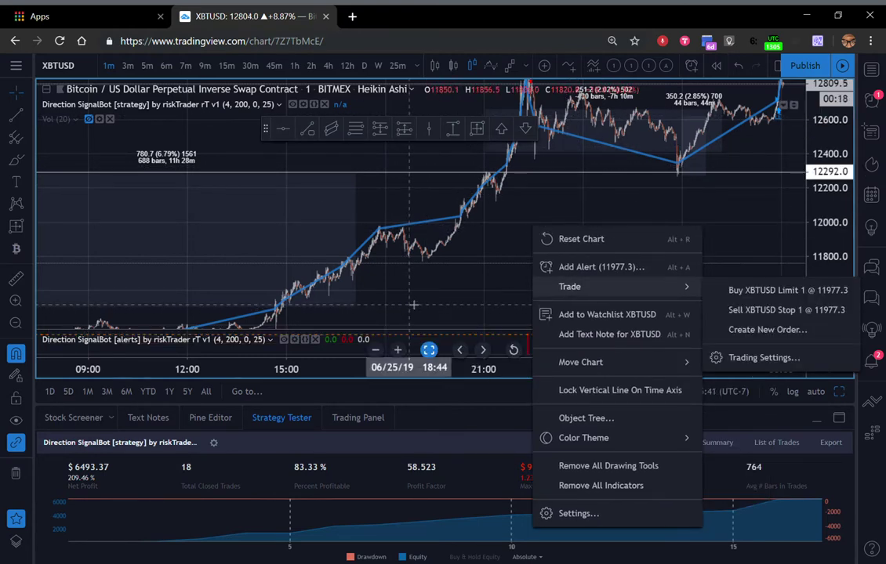
{"action": "right_click", "coordinate": [409, 262]}
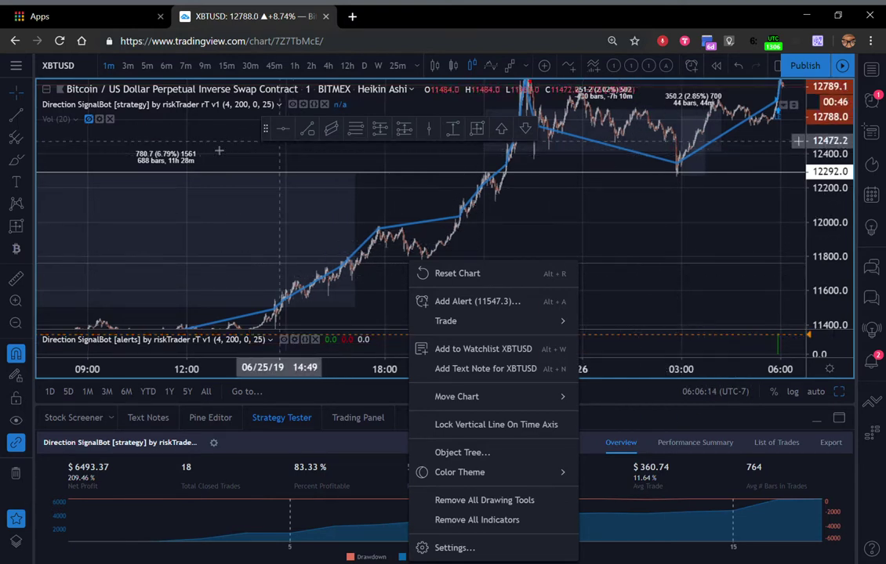
{"action": "left_click", "coordinate": [640, 216]}
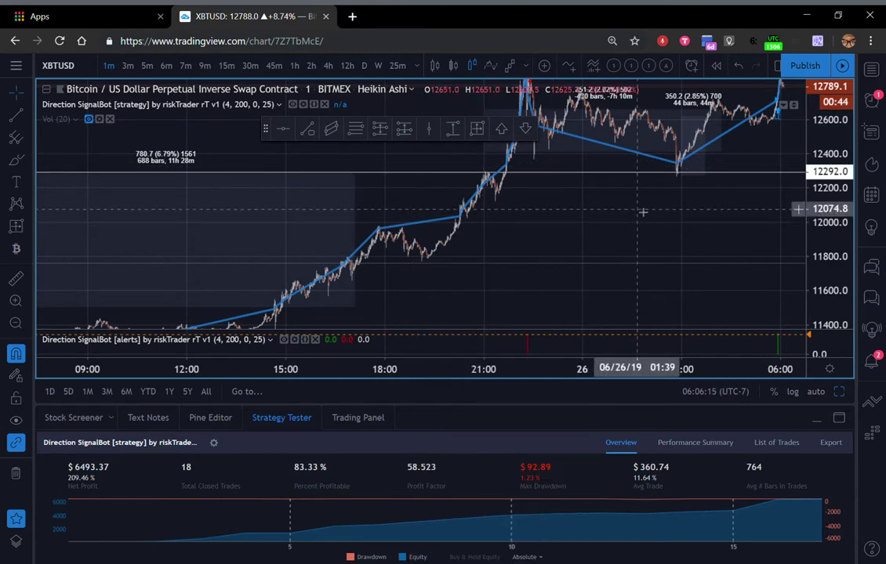
{"action": "right_click", "coordinate": [653, 256]}
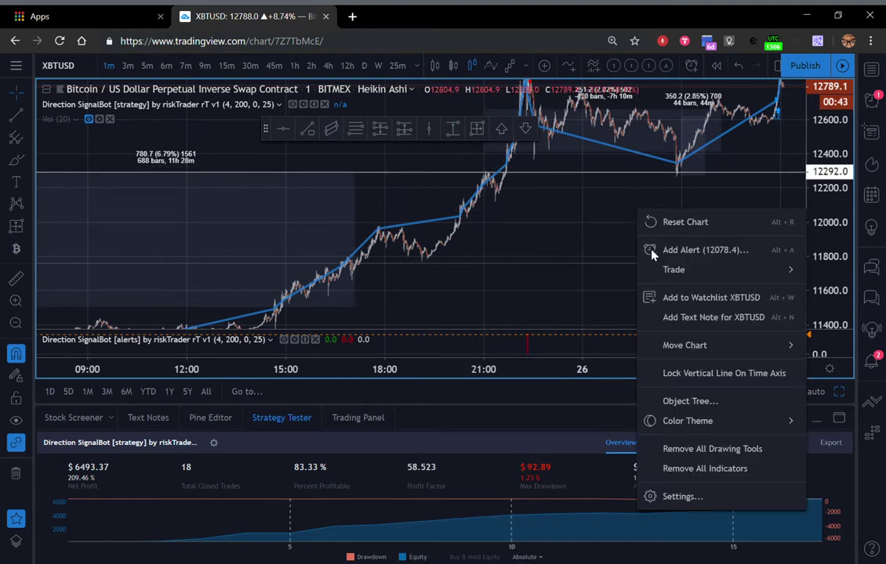
{"action": "left_click", "coordinate": [583, 279]}
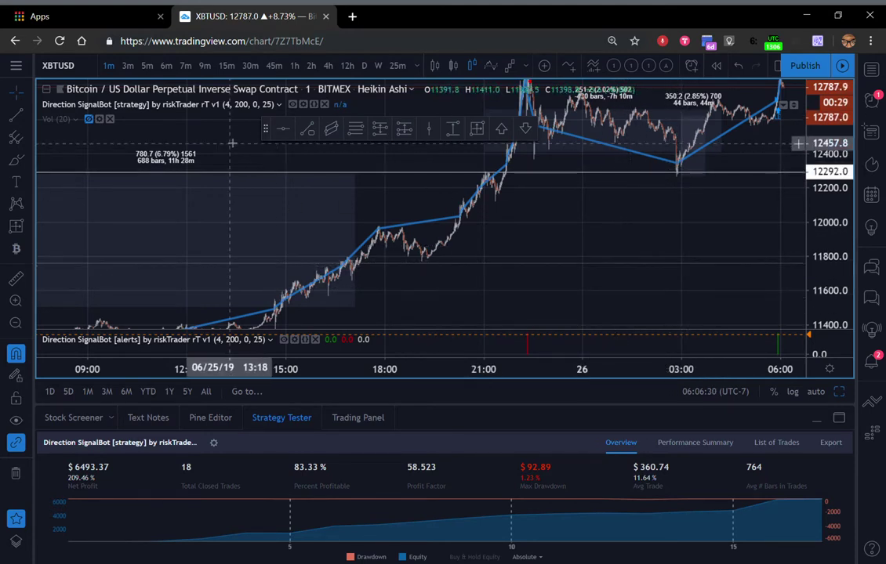
{"action": "left_click_drag", "start_coordinate": [266, 129], "coordinate": [191, 126]}
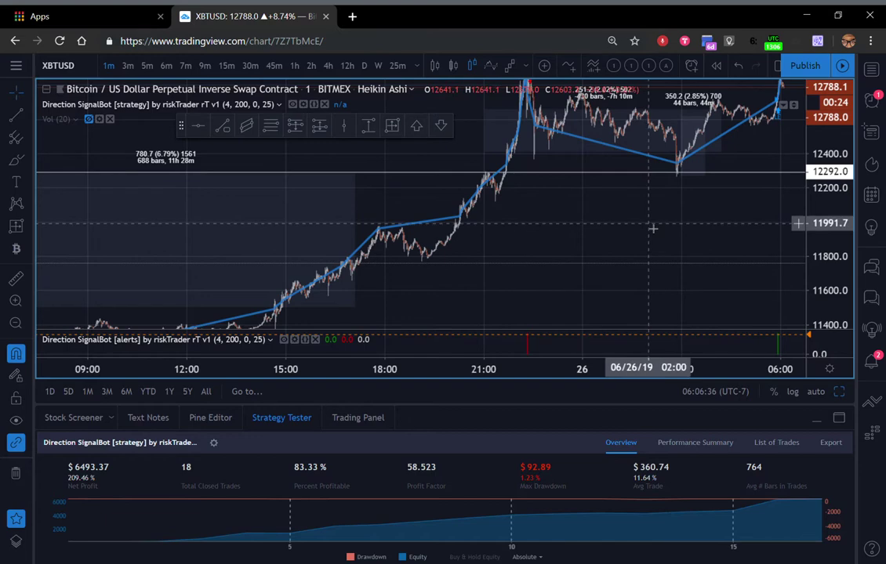
{"action": "scroll", "coordinate": [653, 229], "scroll_direction": "up", "scroll_amount": 3}
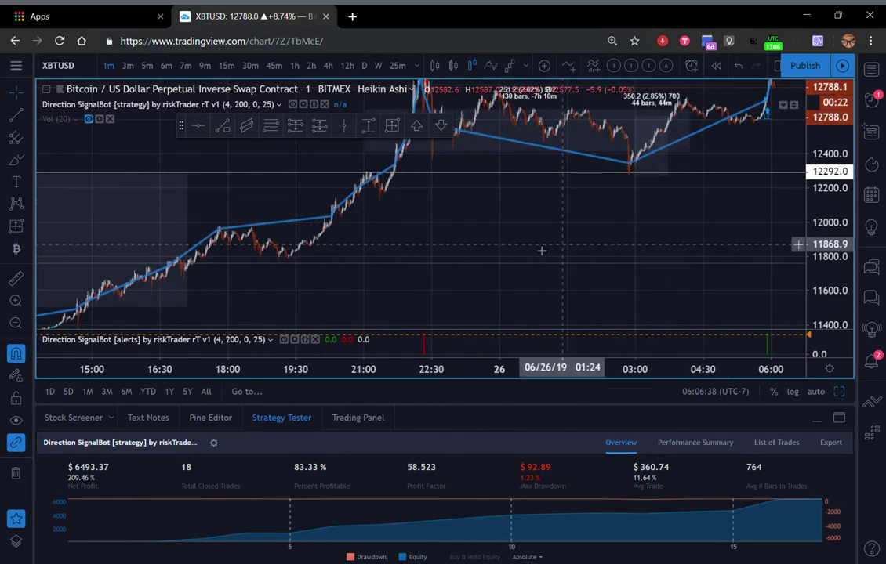
Pan the chart to show the recent peak above the 12292.0 line
{"action": "mouse_move", "coordinate": [541, 251]}
{"action": "left_mouse_down"}
{"action": "mouse_move", "coordinate": [536, 365]}
{"action": "mouse_move", "coordinate": [447, 345]}
{"action": "left_mouse_up"}
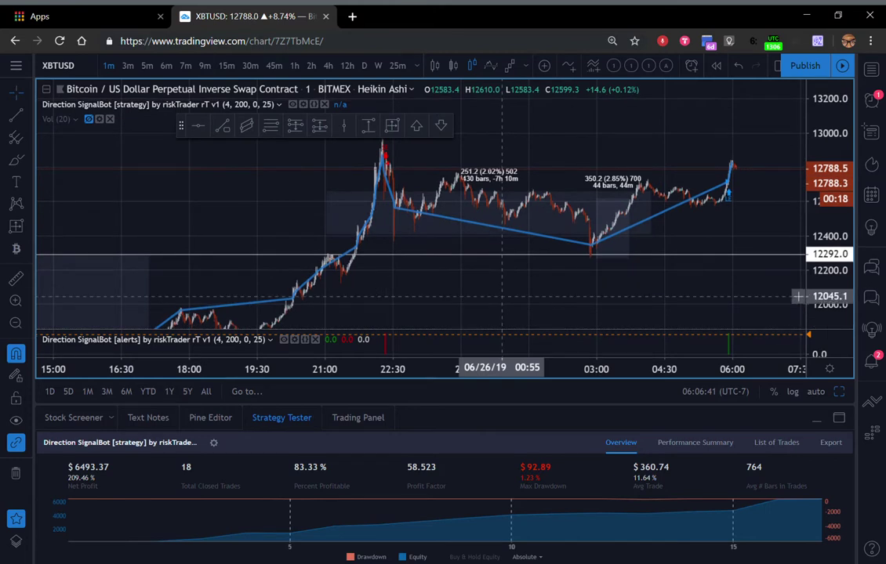